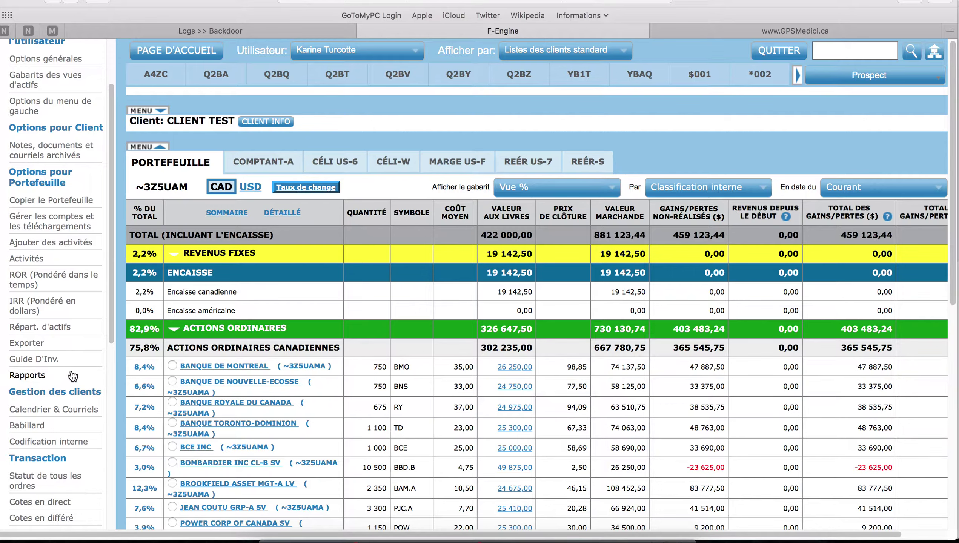
Step: Open the client's report manager and select the Rapport de Charges et Compensations for the Portefeuille with CAD as currency
left_click(28, 375)
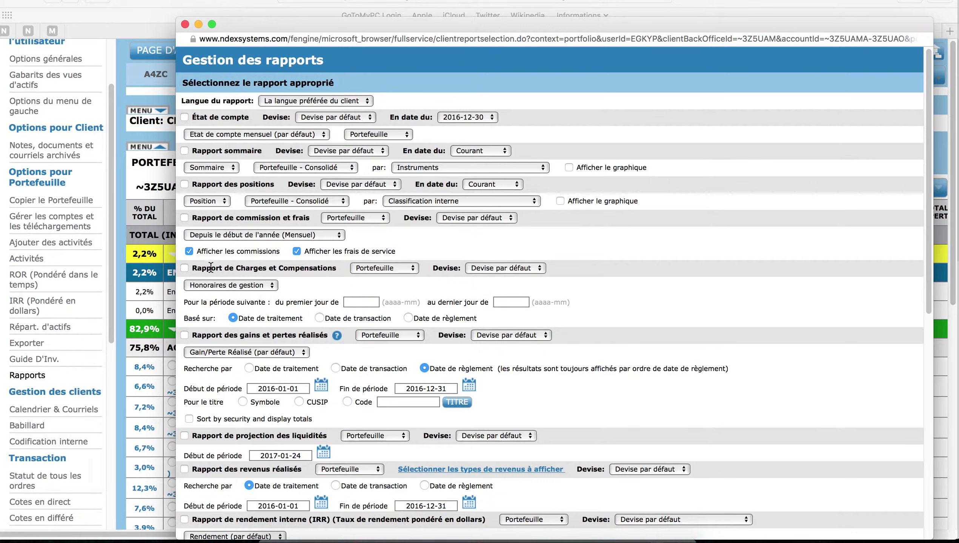
left_click(185, 269)
left_click(413, 268)
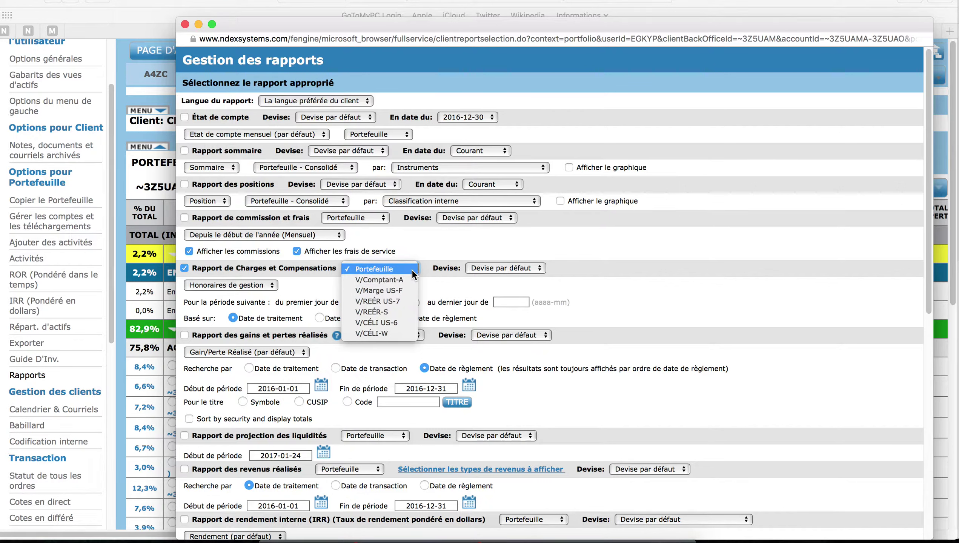
left_click(424, 249)
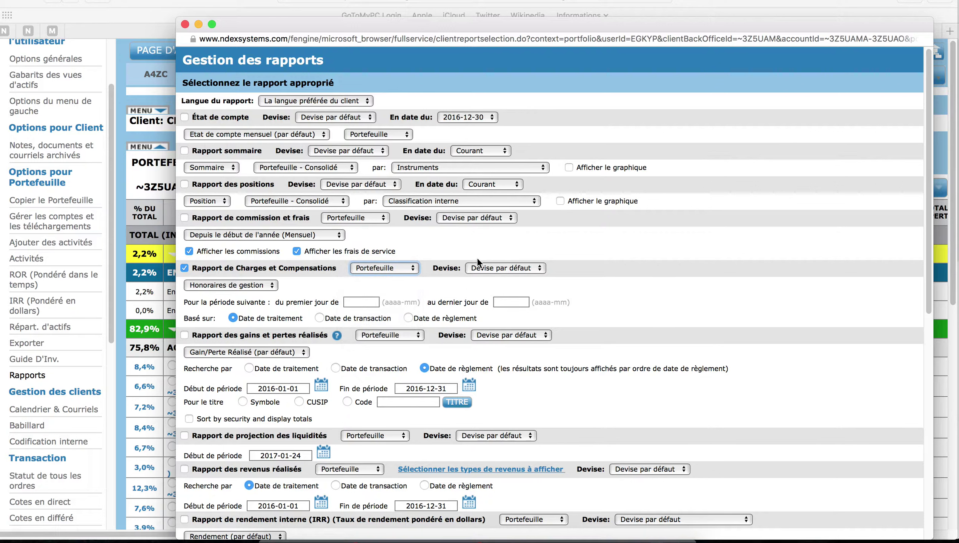
left_click(484, 266)
left_click(488, 279)
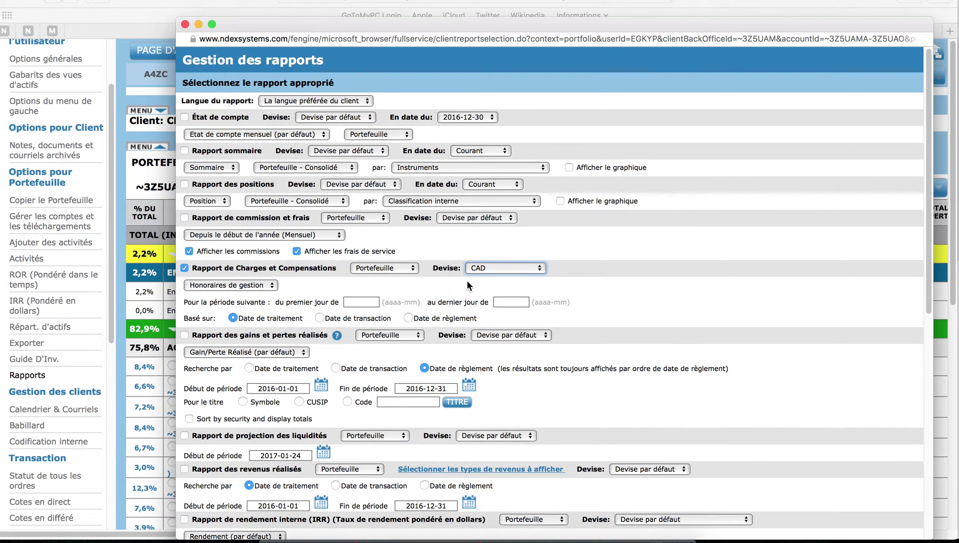
Step: Set the Charges et Compensations report period from 2016-01 to 2016-12
left_click(366, 302)
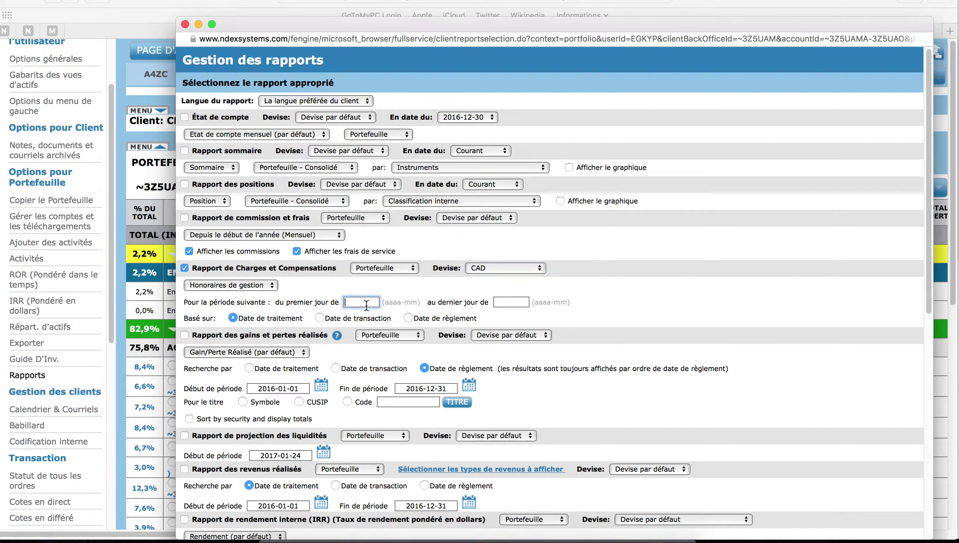
type("2016-01")
key("Tab")
type("2016-")
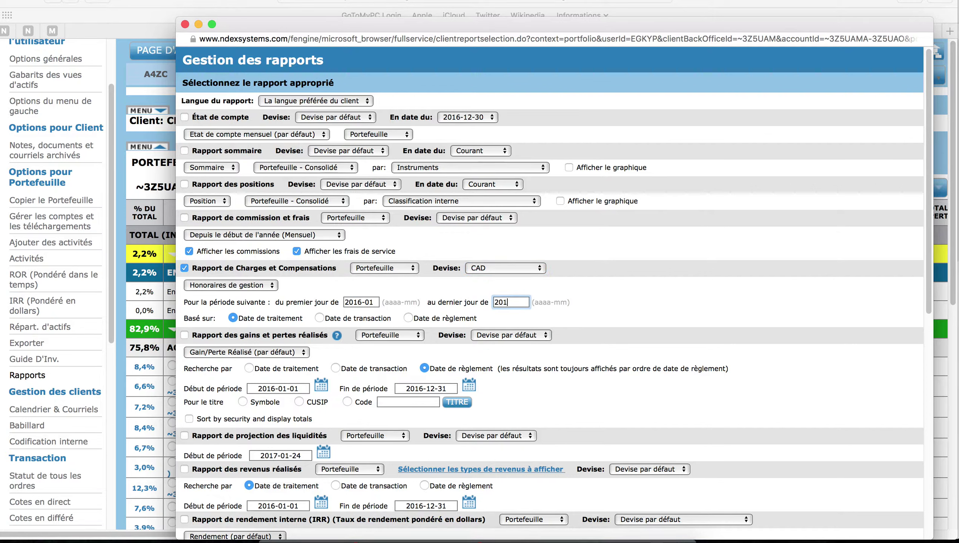
type("12")
left_click(533, 299)
Step: Select the Rapport de rendement interne (IRR) for the Portefeuille as a standard report dated 2016-12-30
scroll(353, 318, "down", 3)
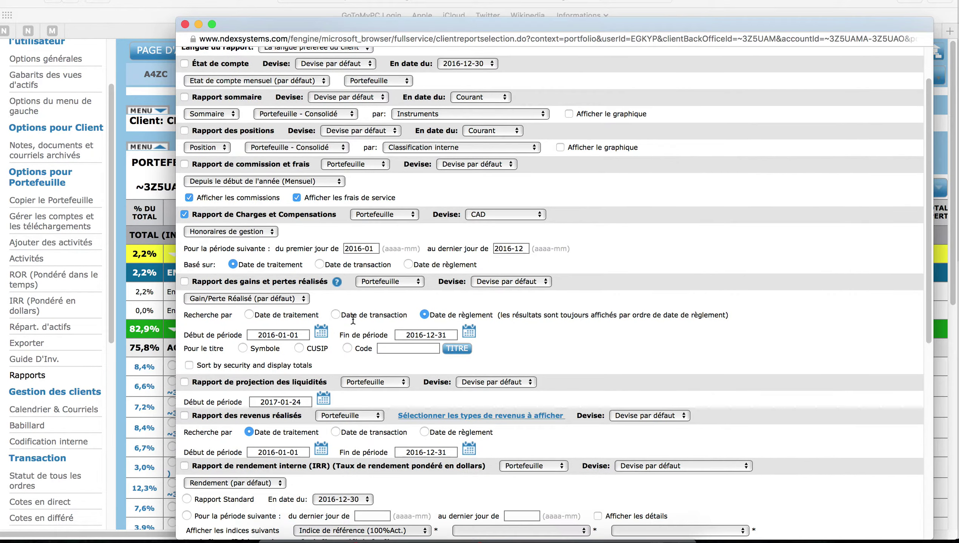
scroll(353, 319, "down", 3)
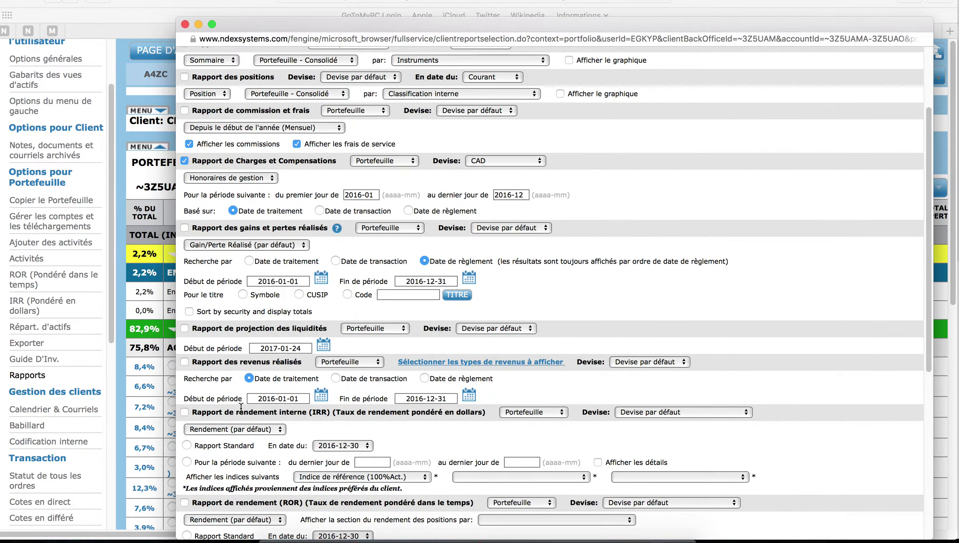
left_click(185, 413)
scroll(528, 412, "down", 2)
left_click(532, 386)
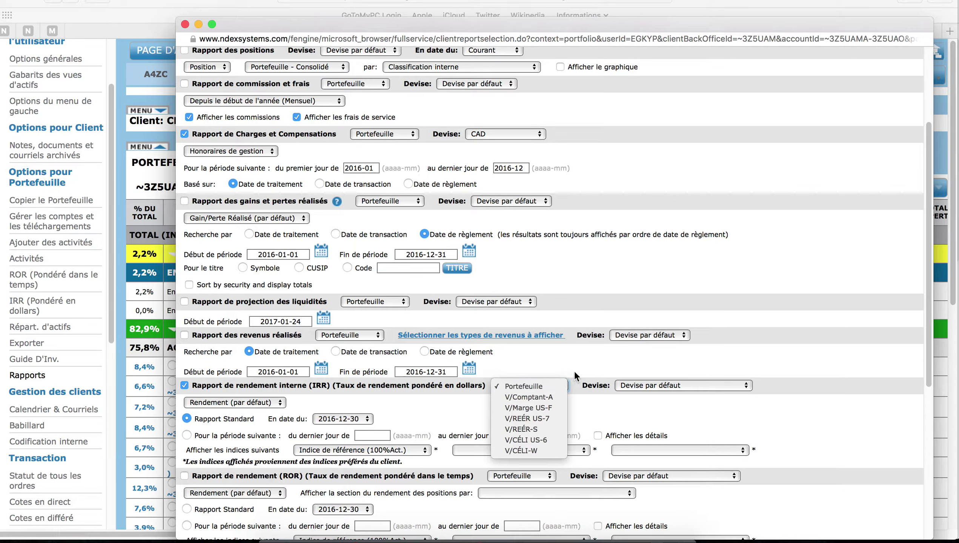
left_click(608, 380)
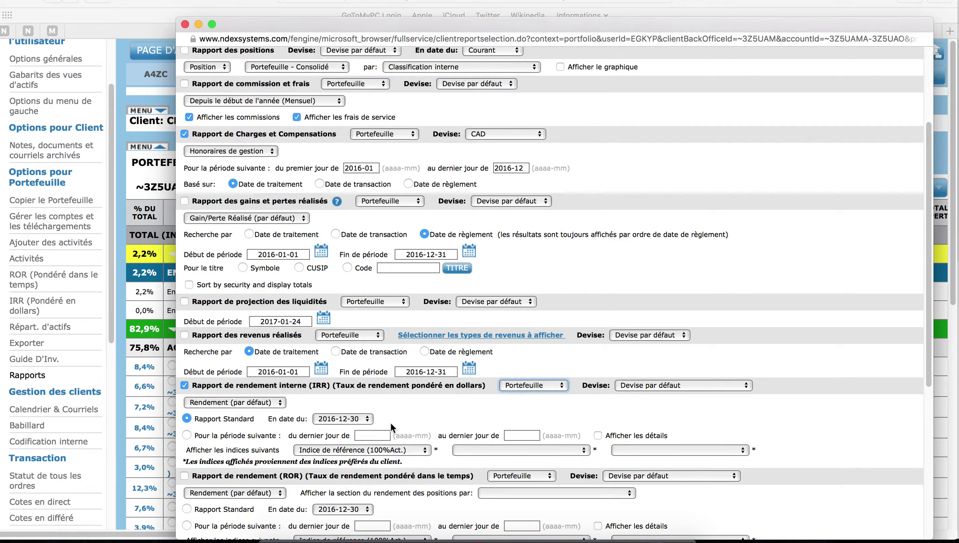
left_click(366, 419)
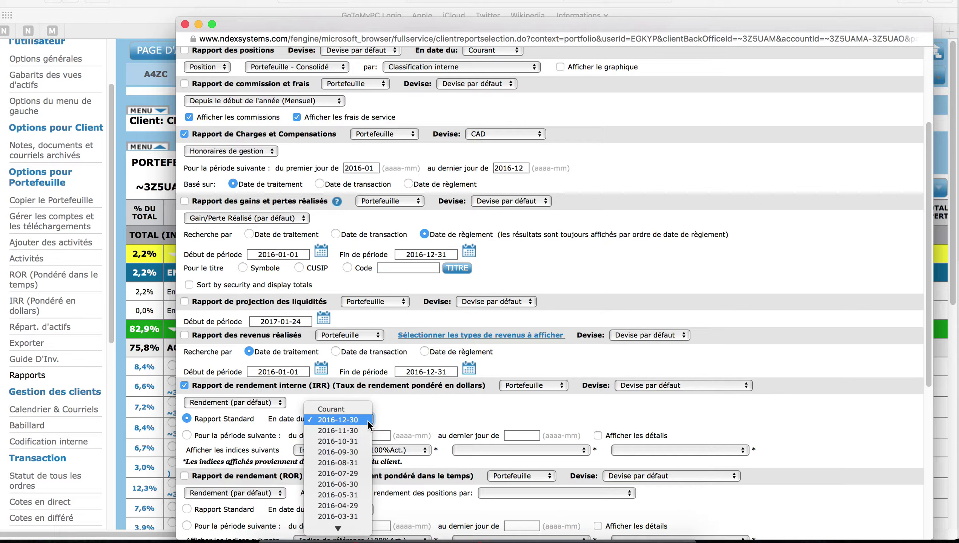
left_click(412, 411)
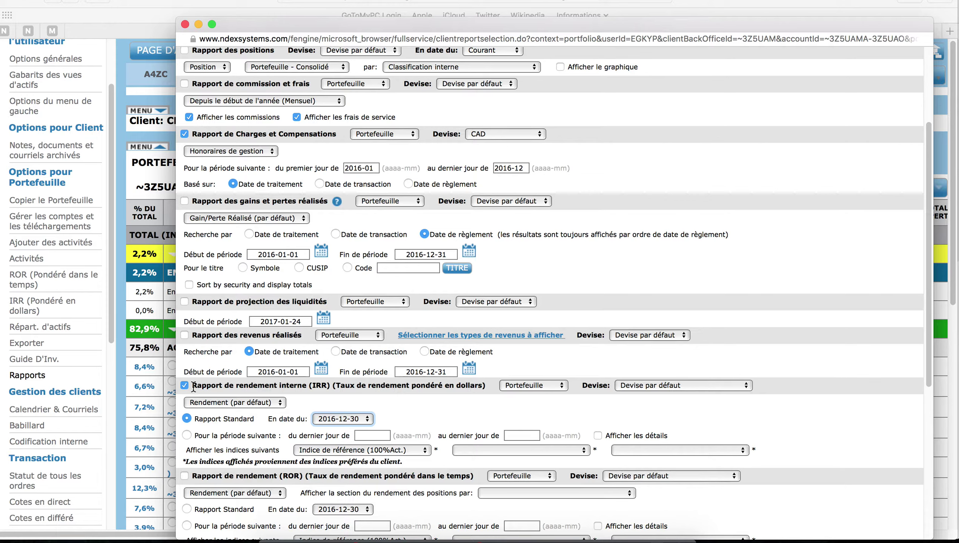
Step: Create the PDF containing the selected charges and IRR reports
scroll(654, 413, "down", 5)
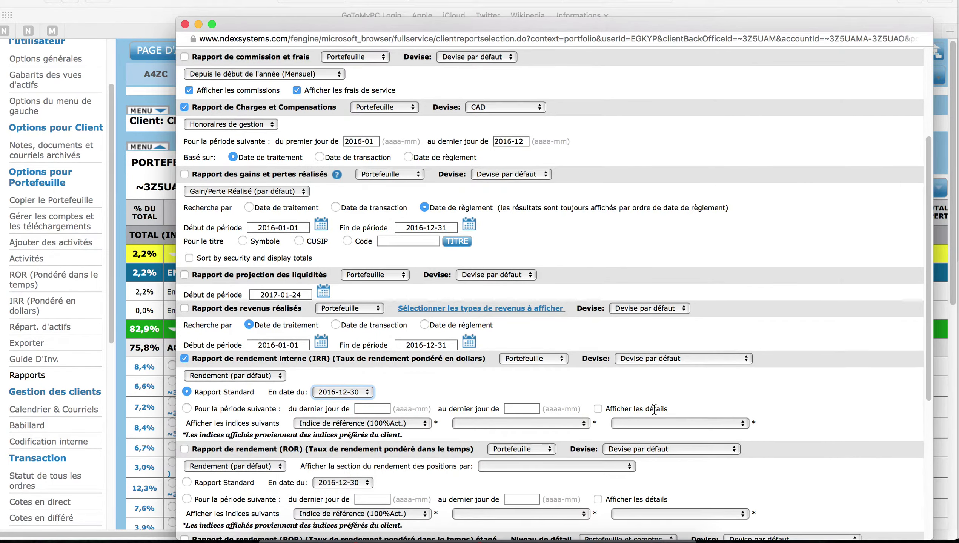
scroll(653, 411, "down", 3)
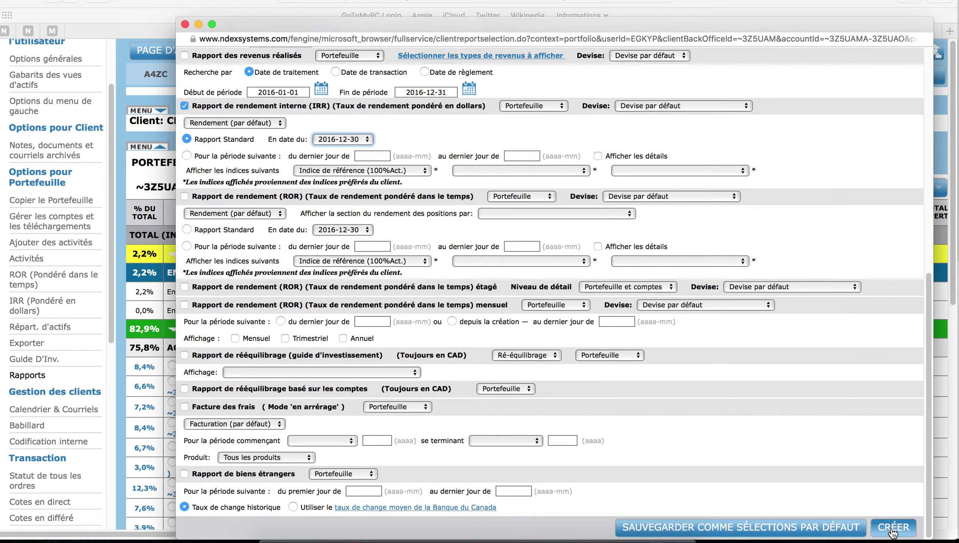
left_click(892, 530)
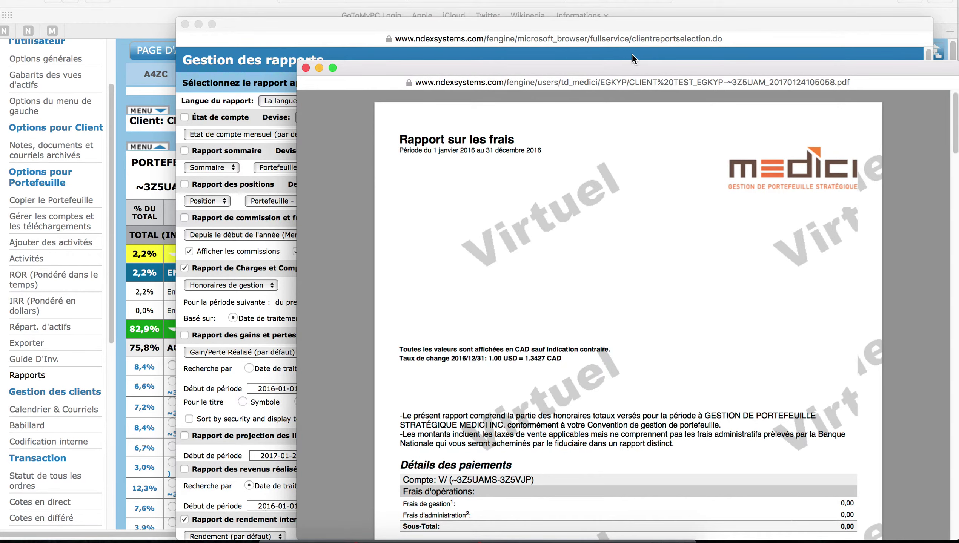
Step: Review the fee report and the internal return report in the enlarged PDF, and close the report windows
double_click(600, 66)
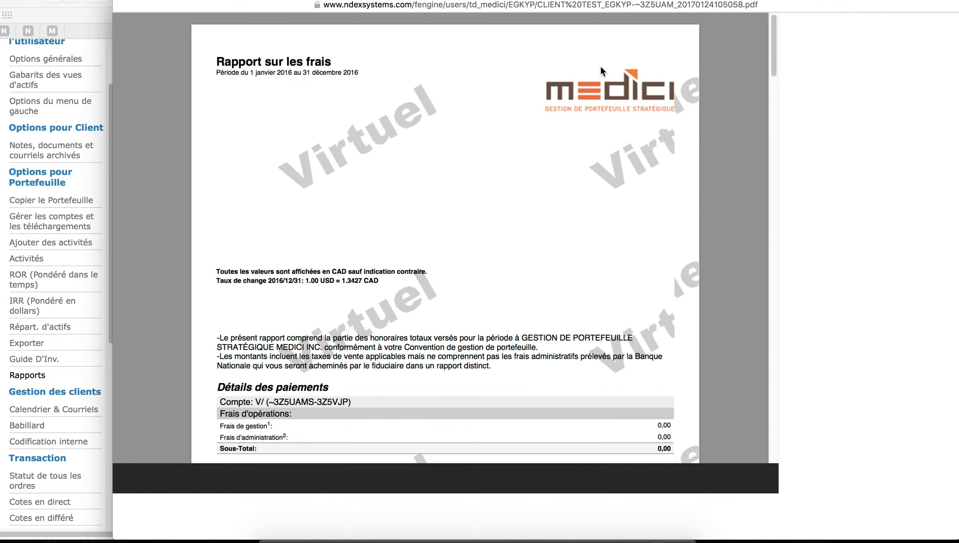
scroll(561, 122, "down", 3)
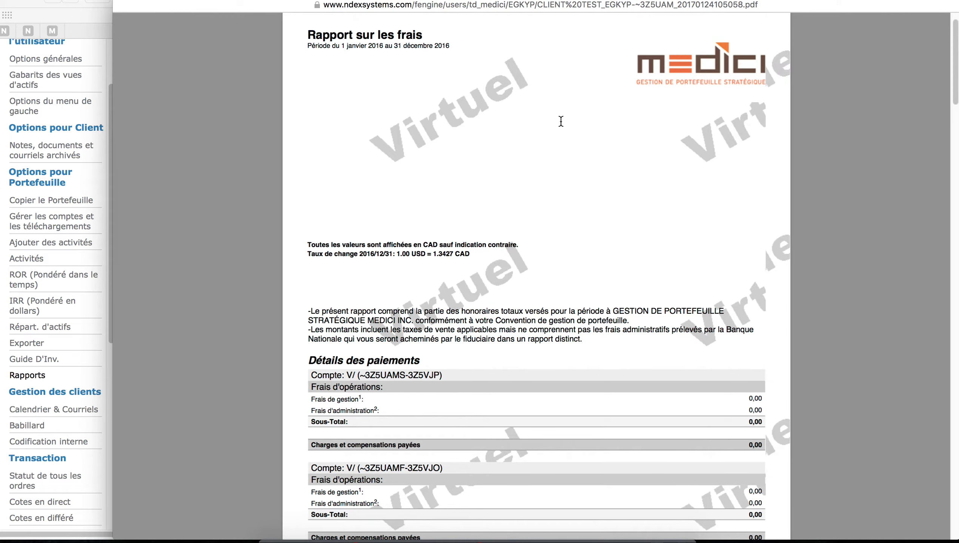
scroll(560, 122, "down", 20)
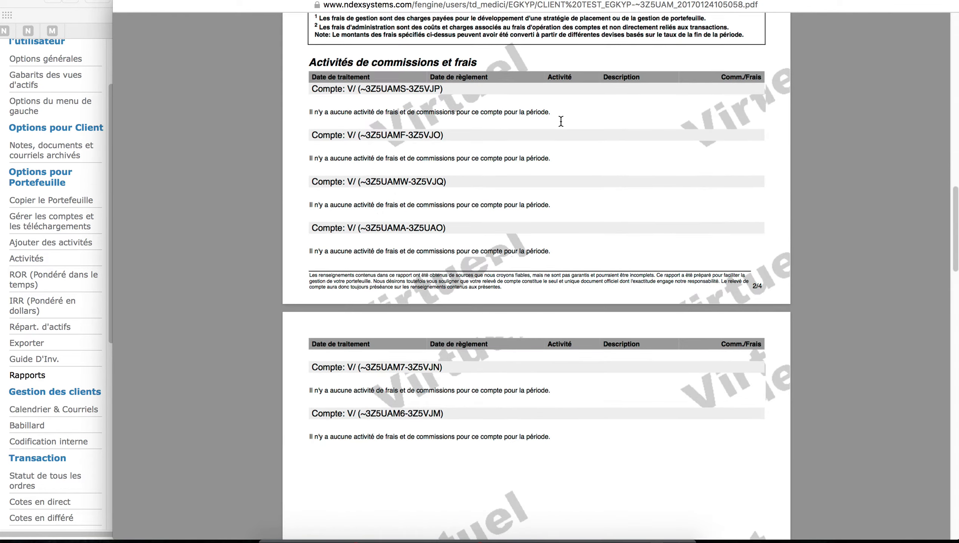
scroll(561, 122, "down", 20)
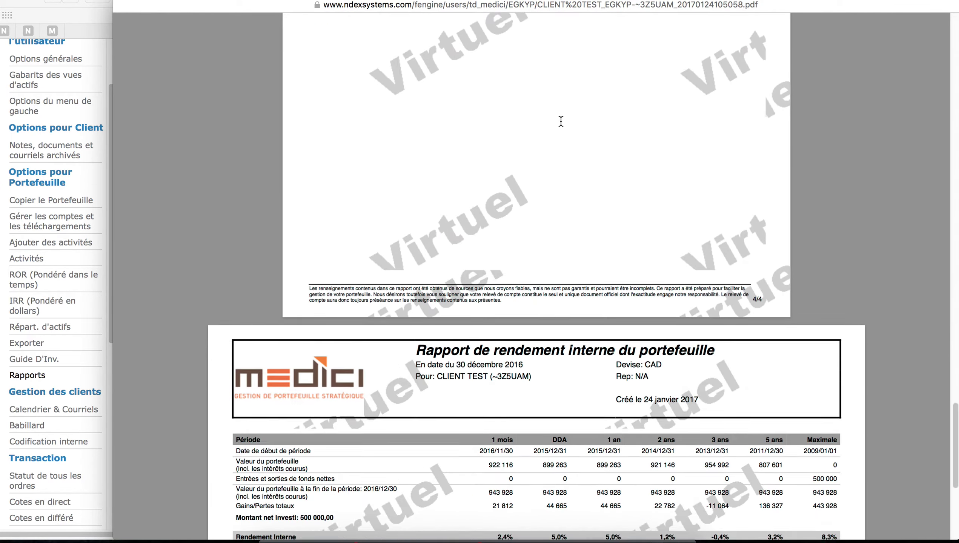
scroll(559, 121, "down", 4)
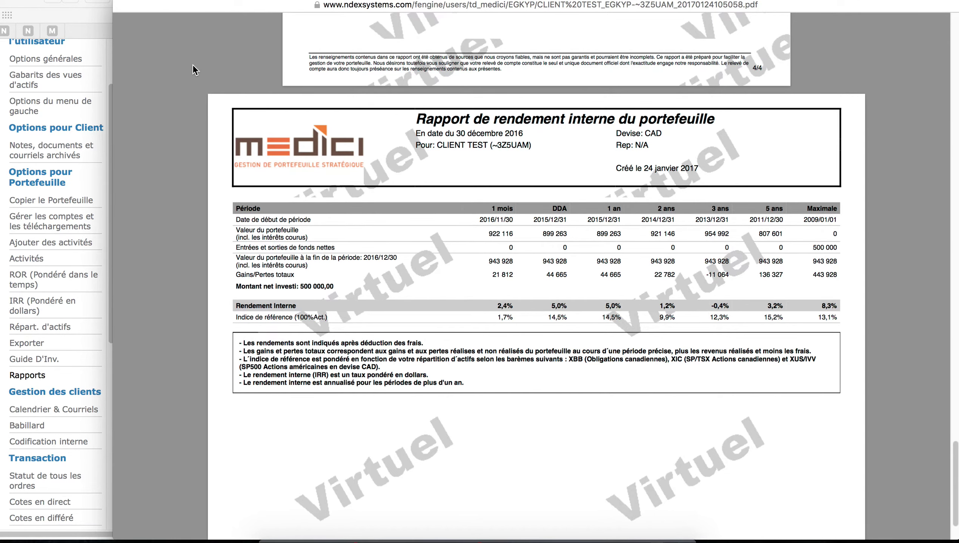
scroll(193, 69, "up", 3)
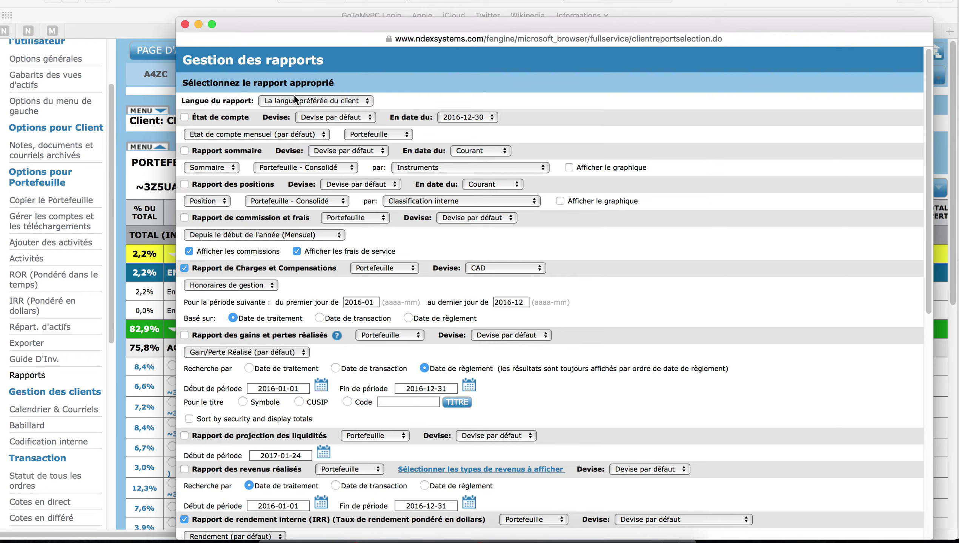
left_click(184, 24)
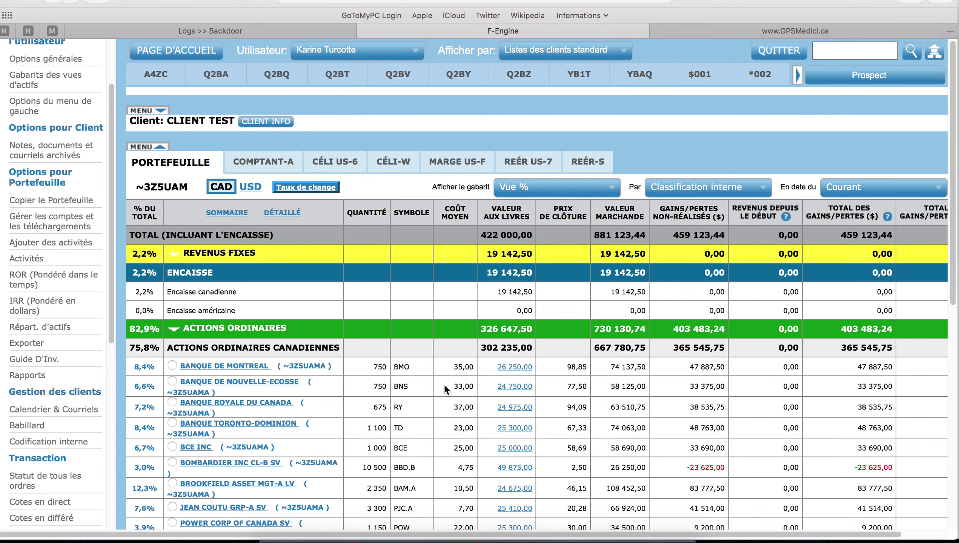
right_click(595, 534)
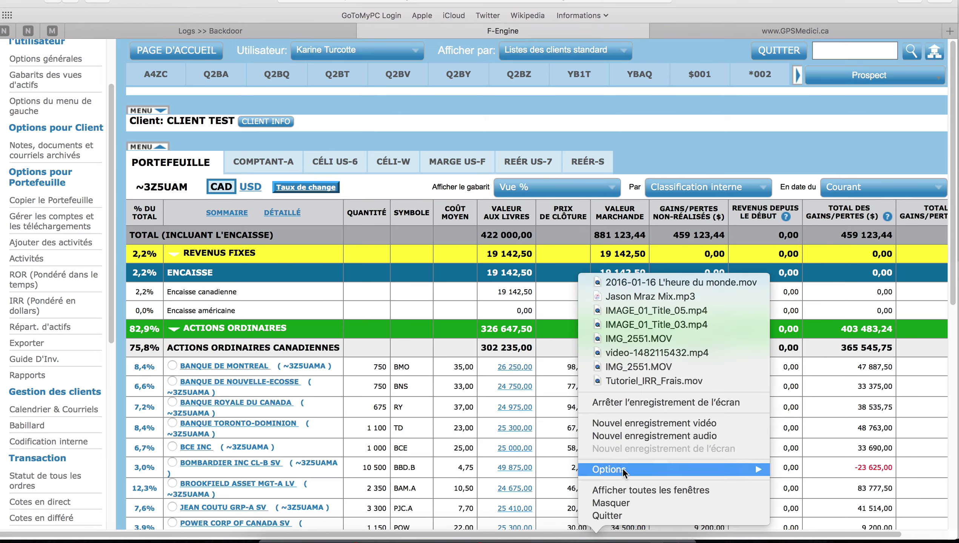